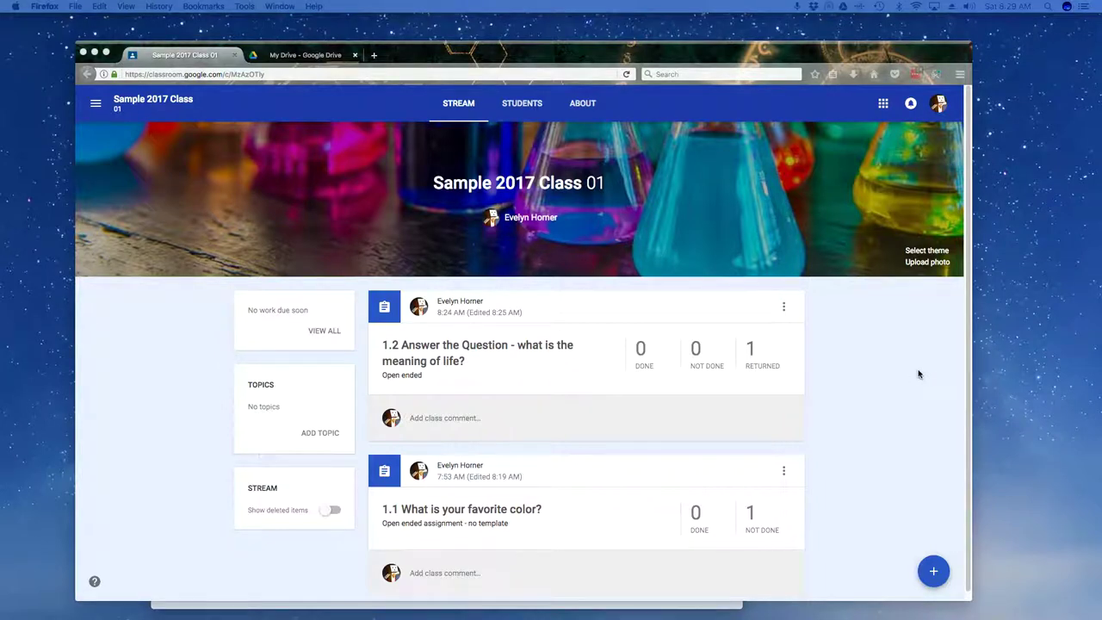
- Reveal the create options under the blue + button in Sample 2017 Class 01's stream
mouse_move(934, 571)
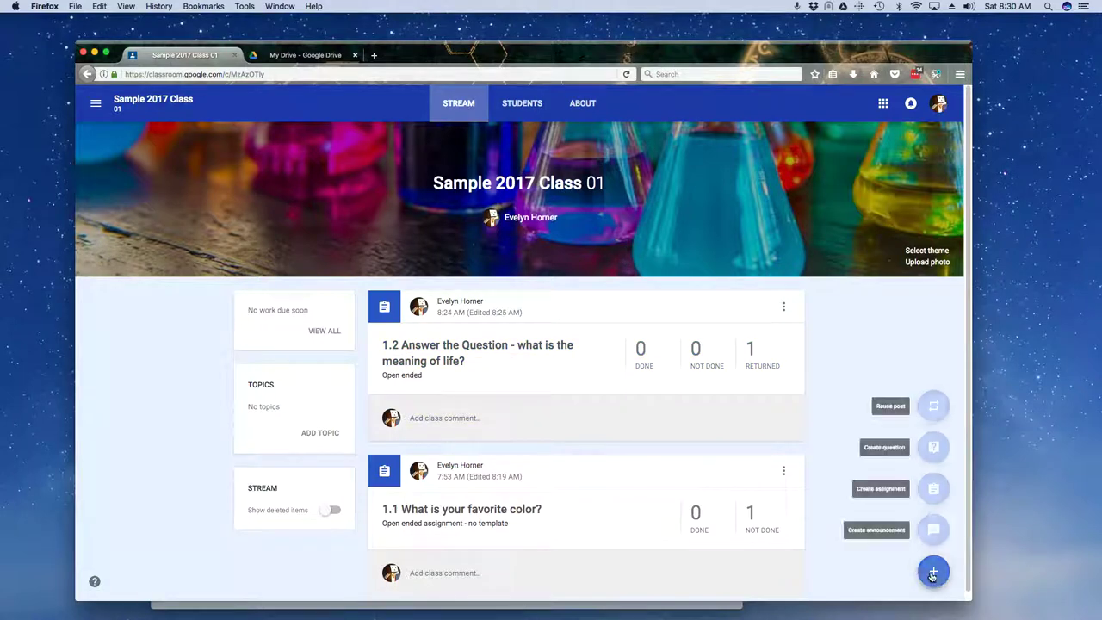
- Create and assign '1.3 Where is France?' with instructions 'Open Ended Assignment' to all students
left_click(933, 488)
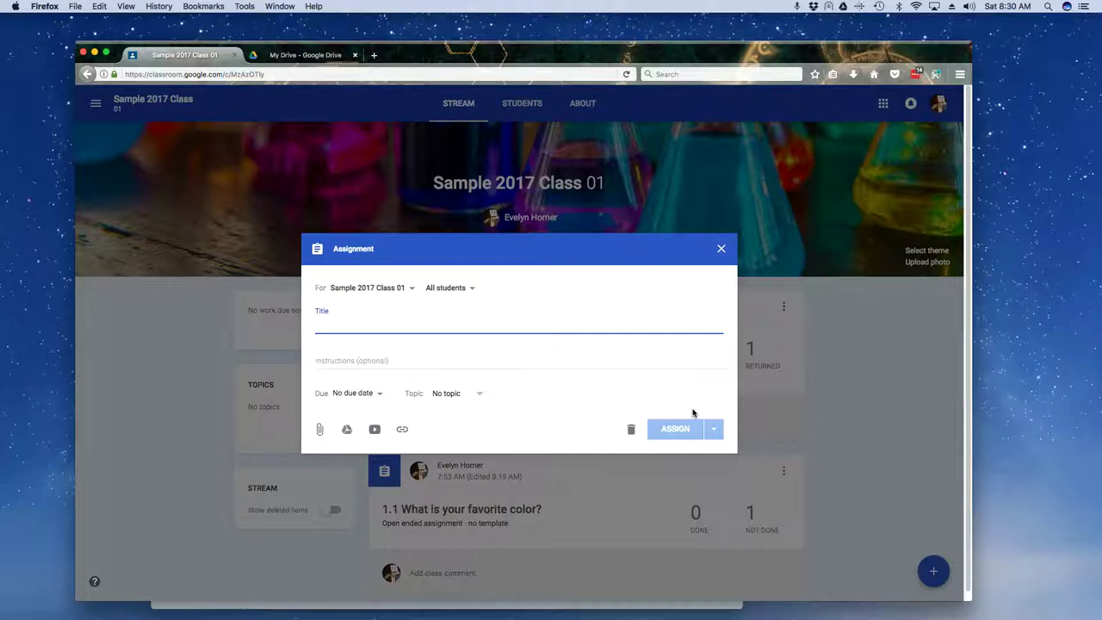
type("1.3")
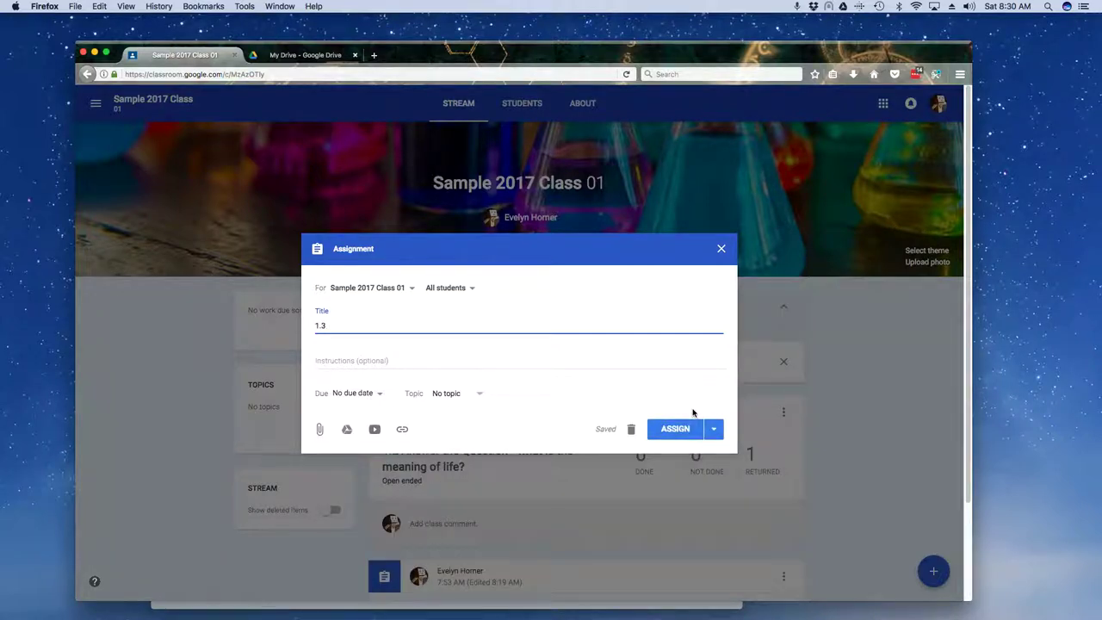
type(" Where is France?")
left_click(412, 360)
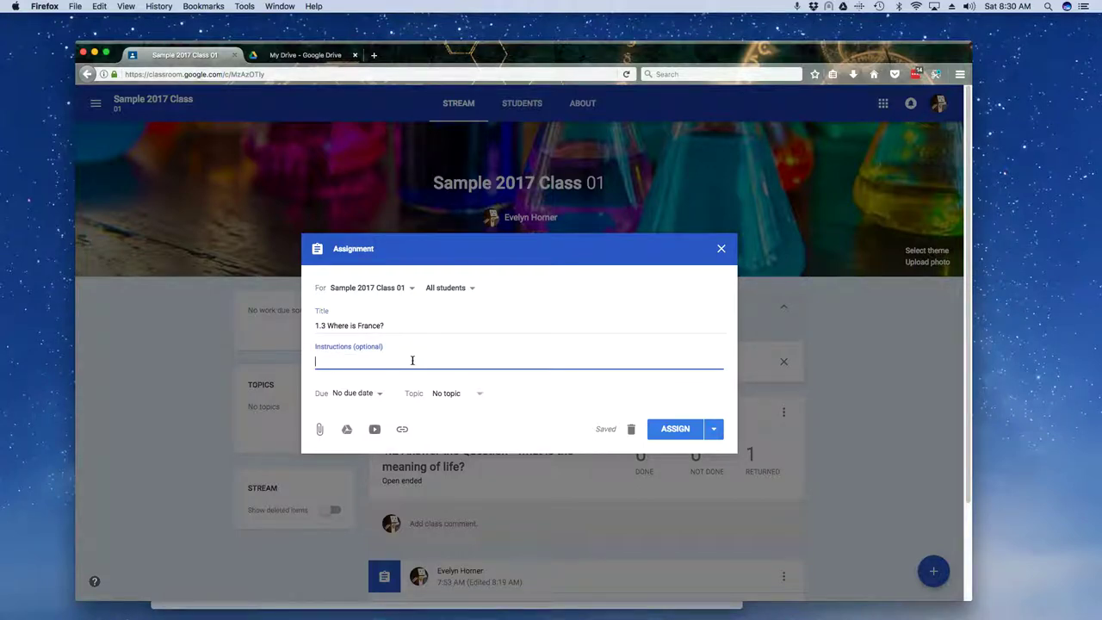
type("Open Ened")
key("BackSpace")
type("ded Assignment")
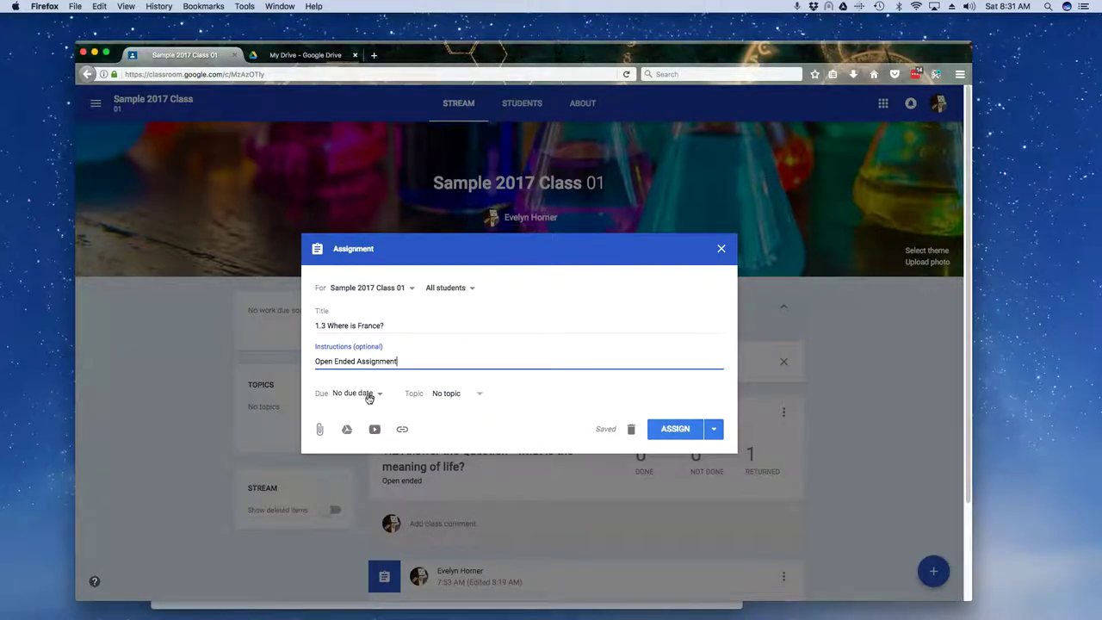
left_click(677, 432)
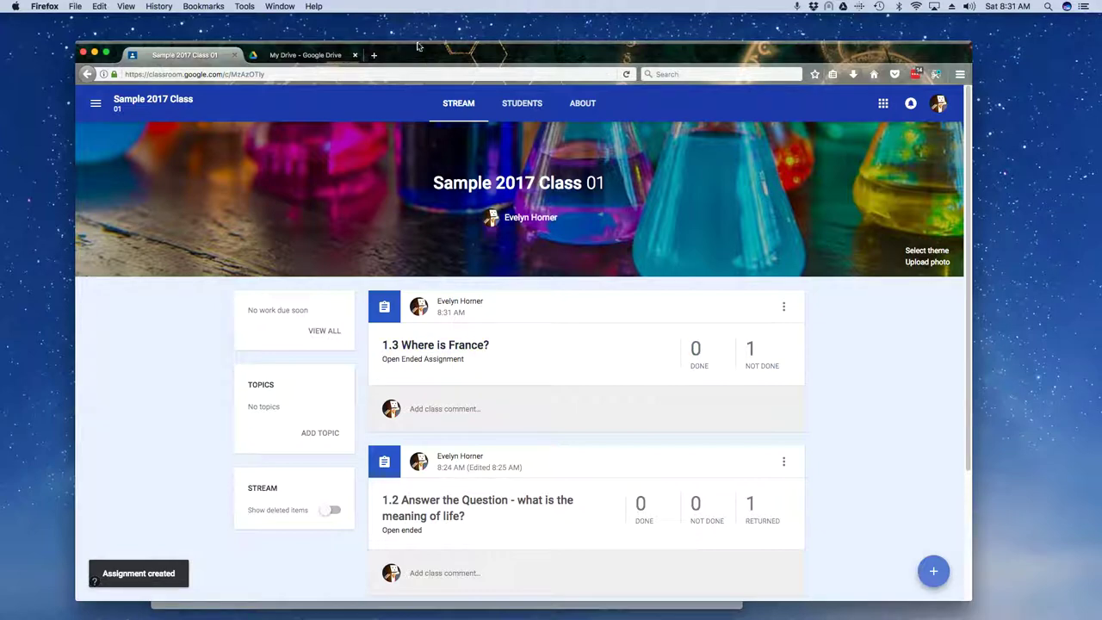
- Reload the student's Safari class stream to show 1.3 Where is France? as Not Done
left_click_drag(417, 46, 1101, 15)
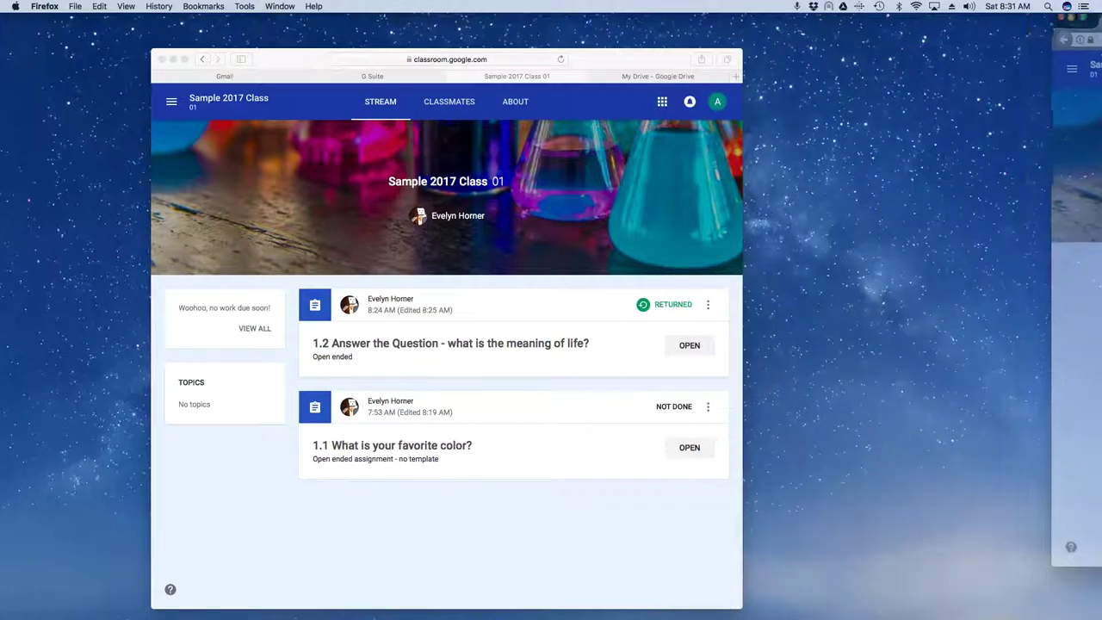
left_click(394, 553)
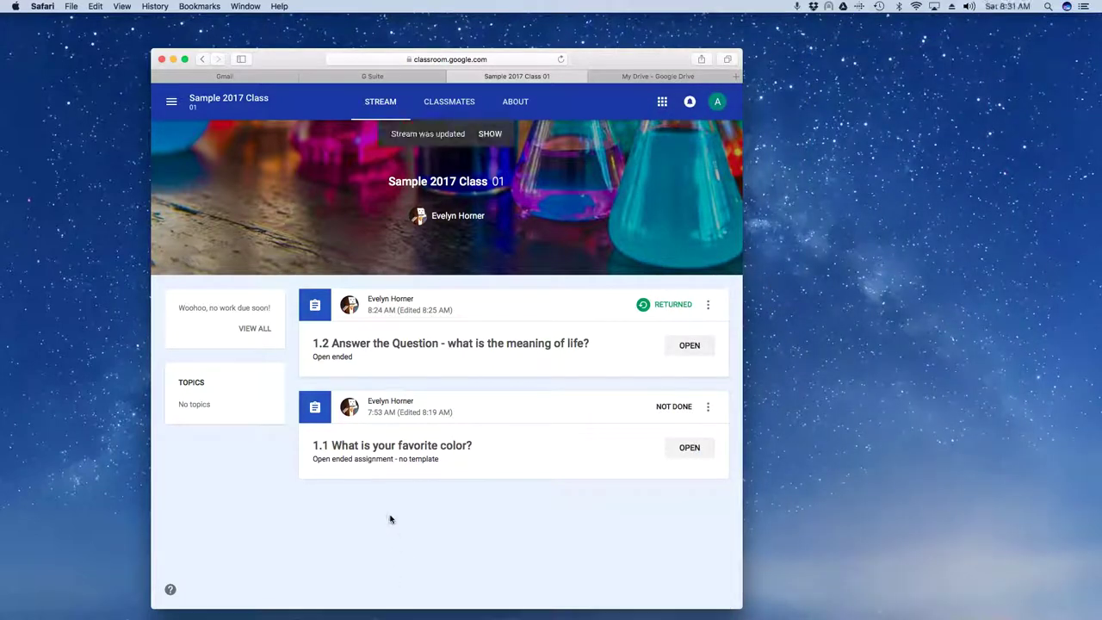
right_click(390, 519)
left_click(408, 533)
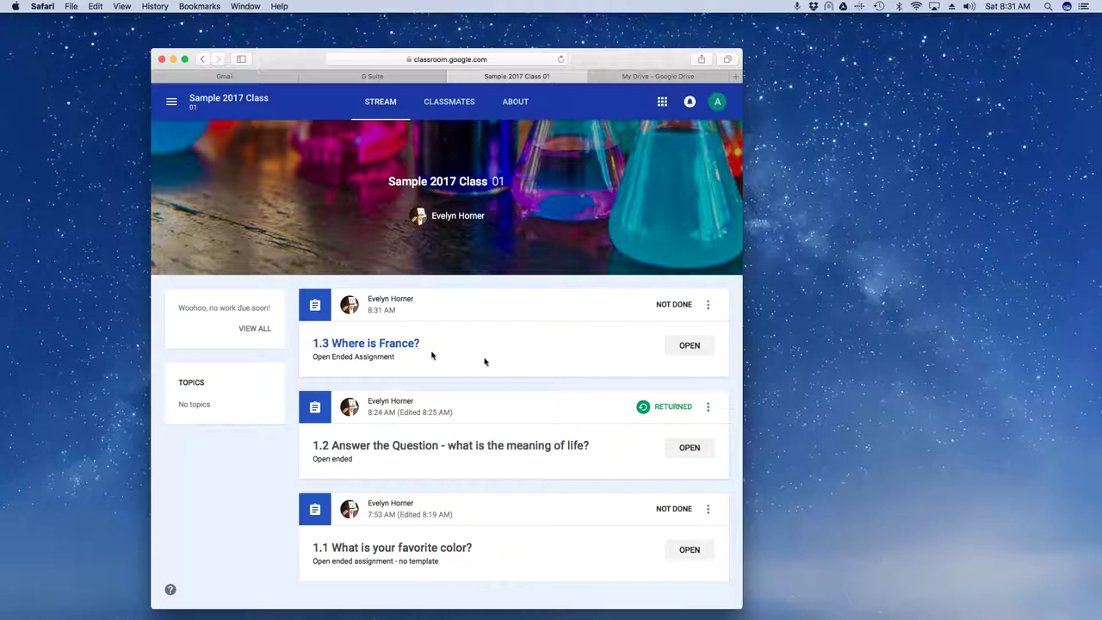
- Open 1.3 Where is France? in the student's window, then bring the teacher's window forward
left_click(699, 348)
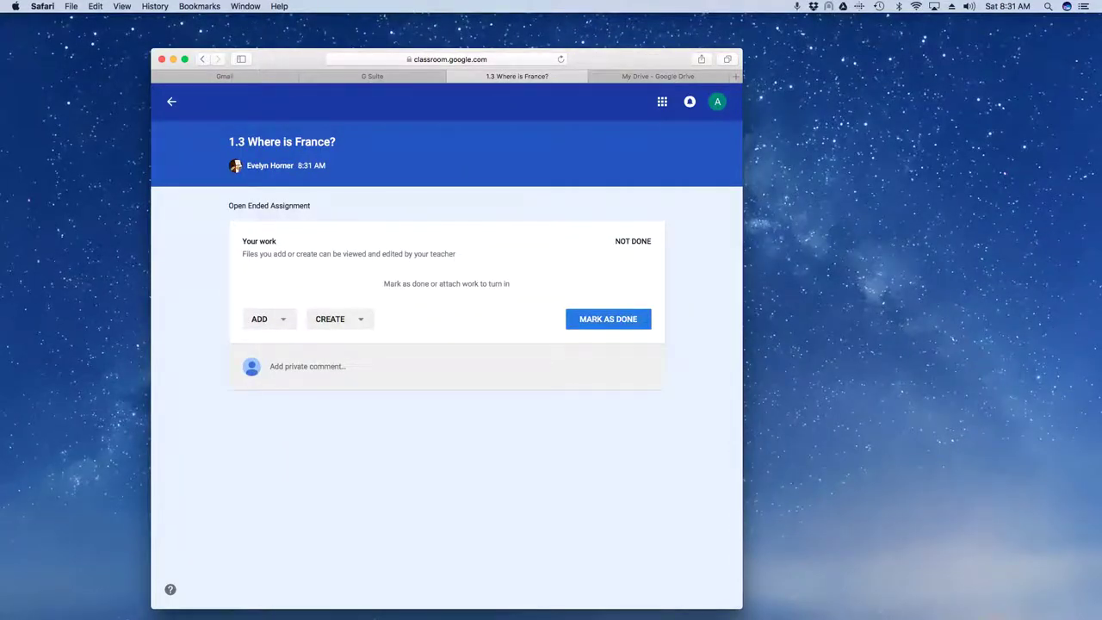
key("super+Tab")
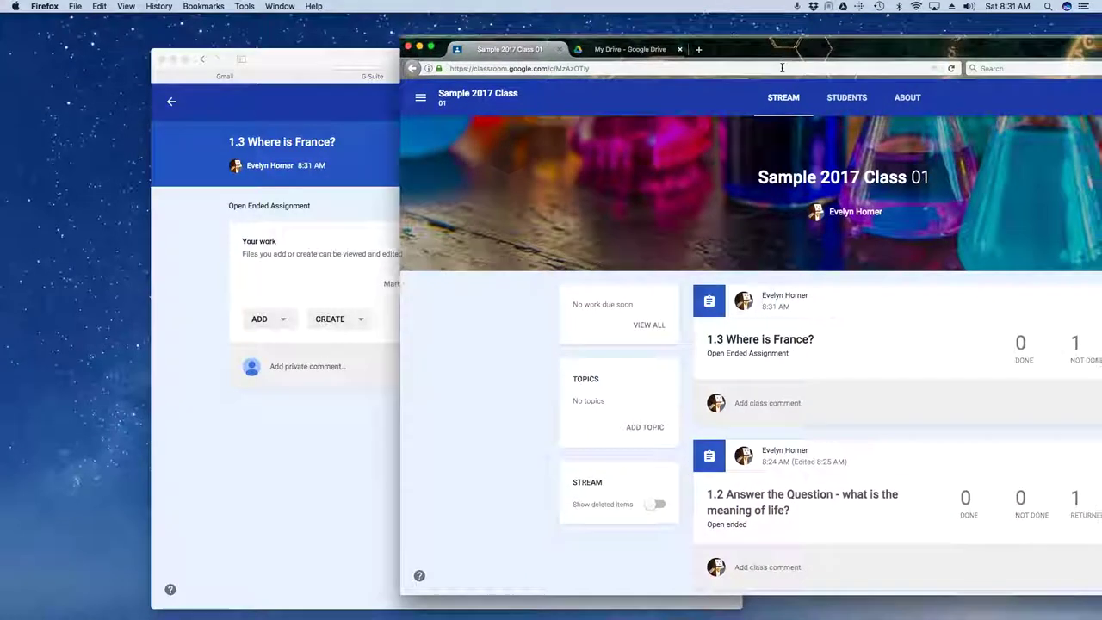
left_click_drag(801, 48, 686, 38)
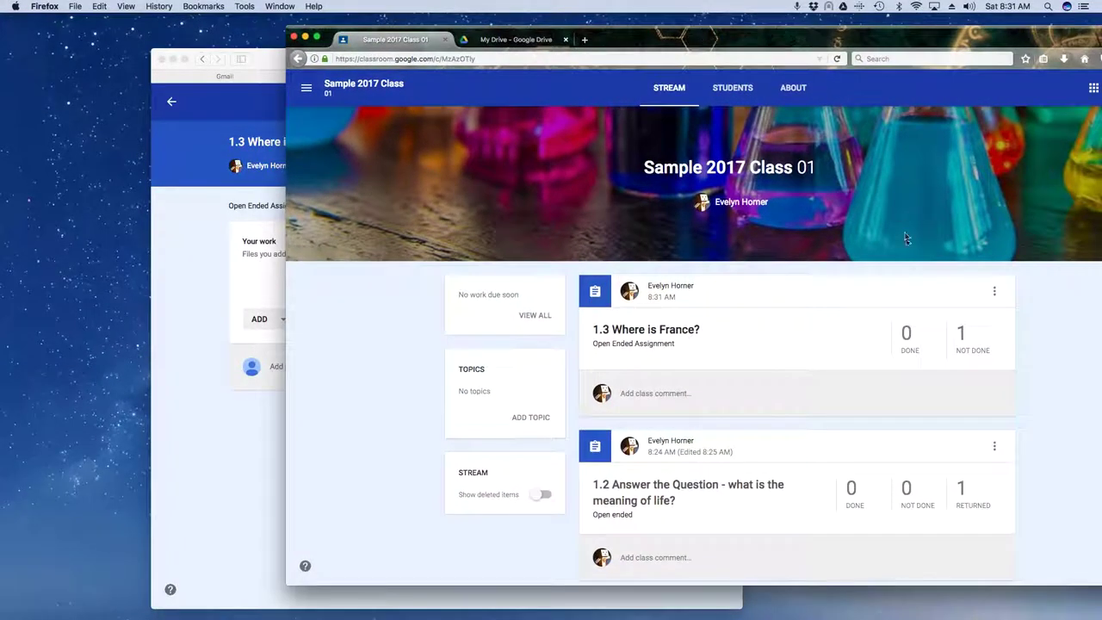
- Inspect the 1.3 post in the teacher's Edit dialog, cancel, and return to the student's page
left_click(994, 291)
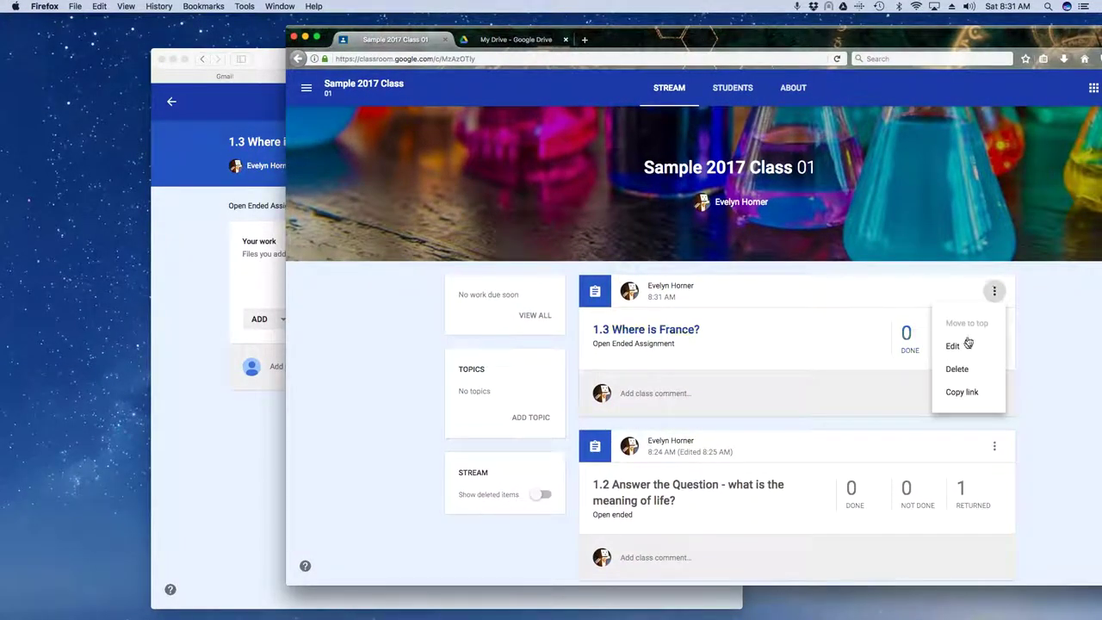
left_click(954, 345)
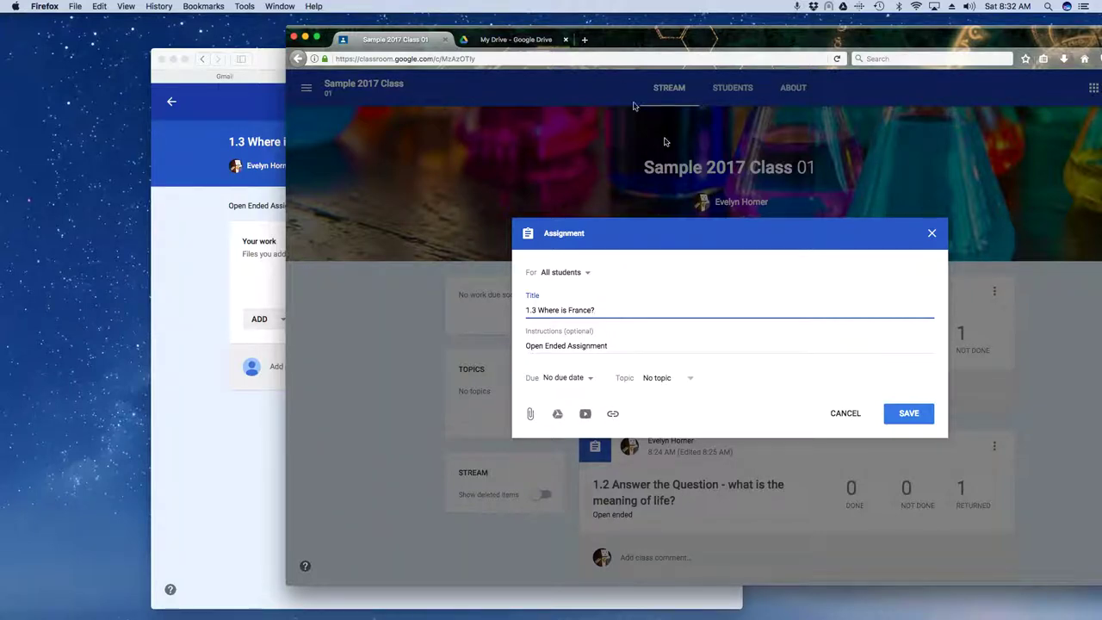
left_click(848, 417)
left_click_drag(616, 34, 640, 37)
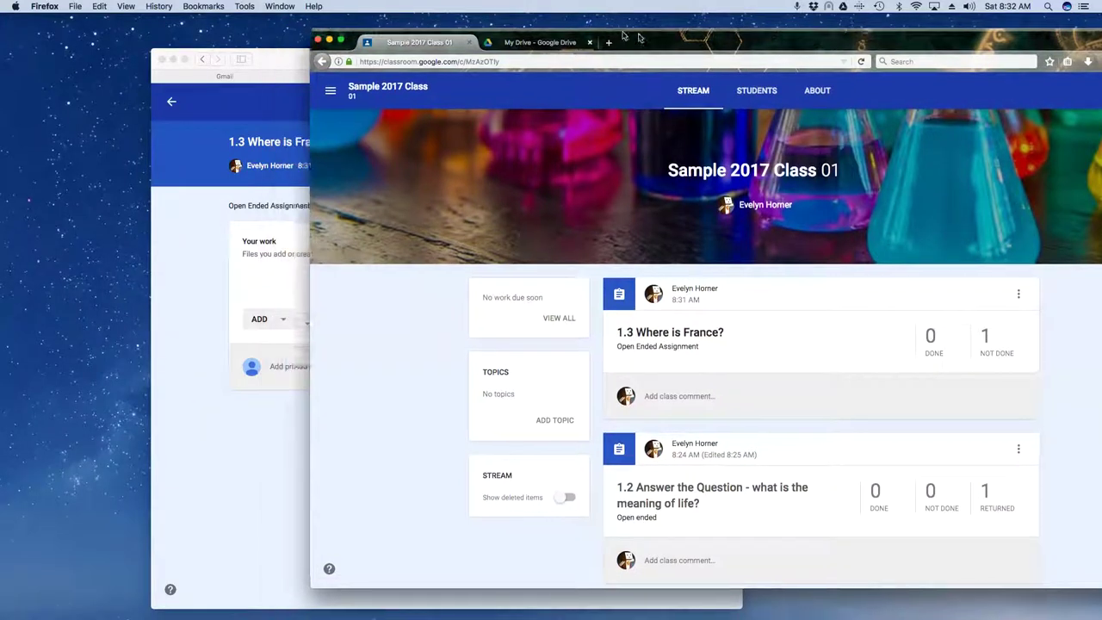
key("super+m")
left_click(289, 498)
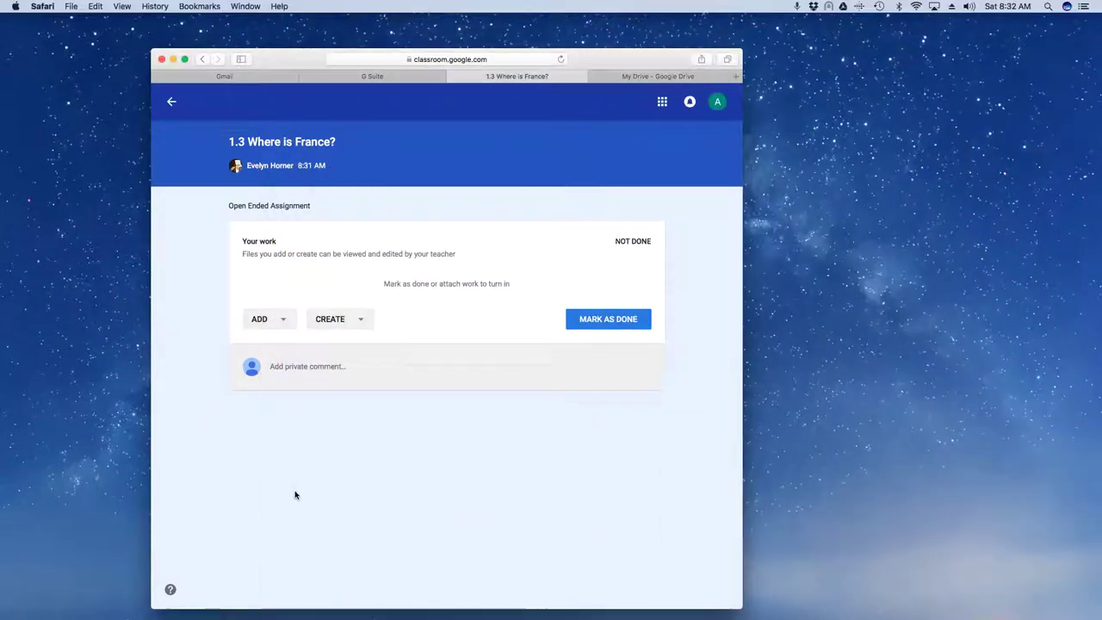
- Browse the ADD and CREATE menus, then create a new Google Slides file as the answer
left_click(288, 321)
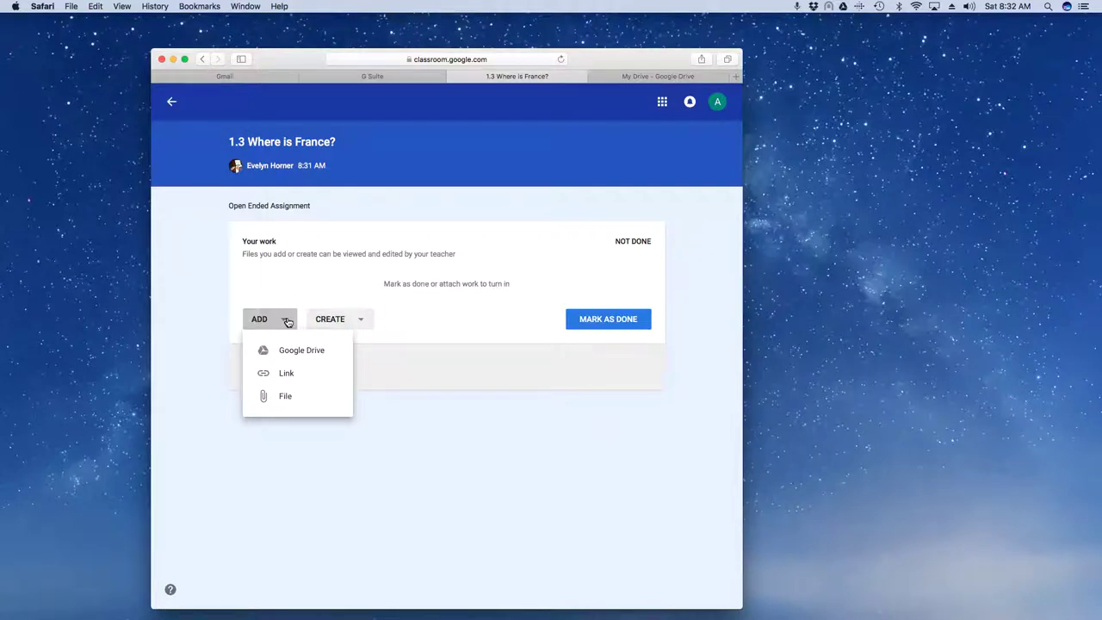
left_click(360, 324)
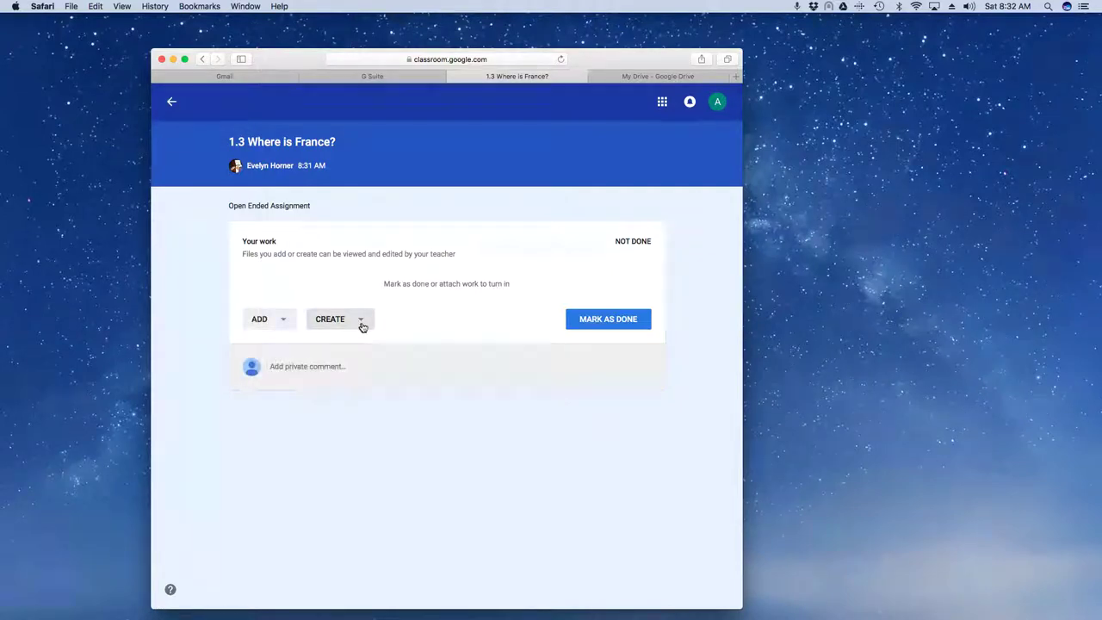
left_click(363, 325)
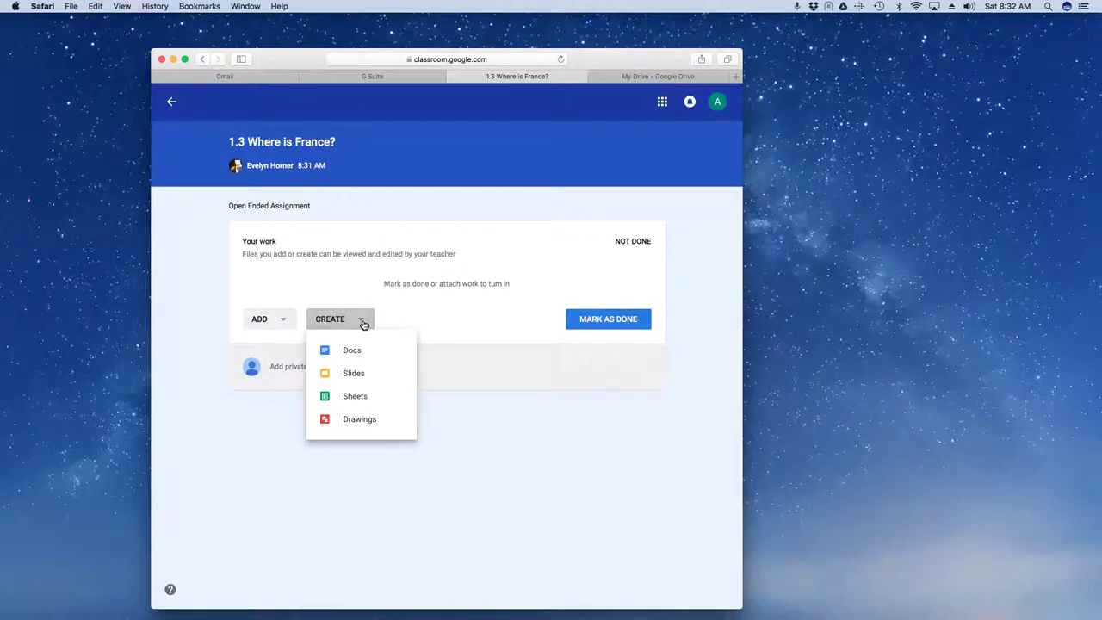
left_click(284, 321)
left_click(284, 321)
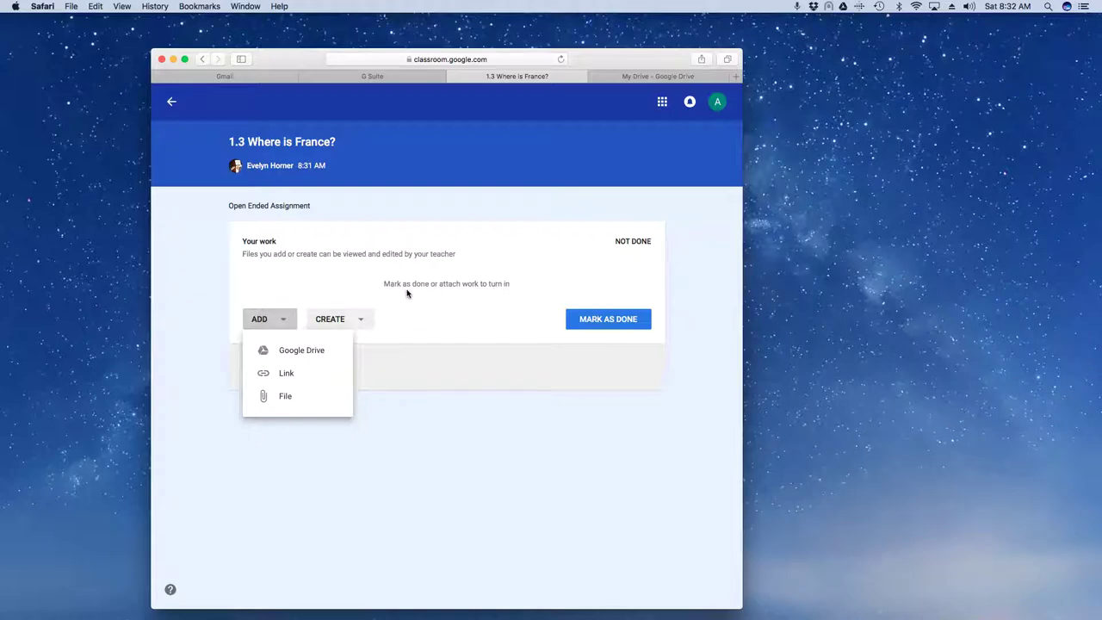
left_click(364, 321)
left_click(365, 321)
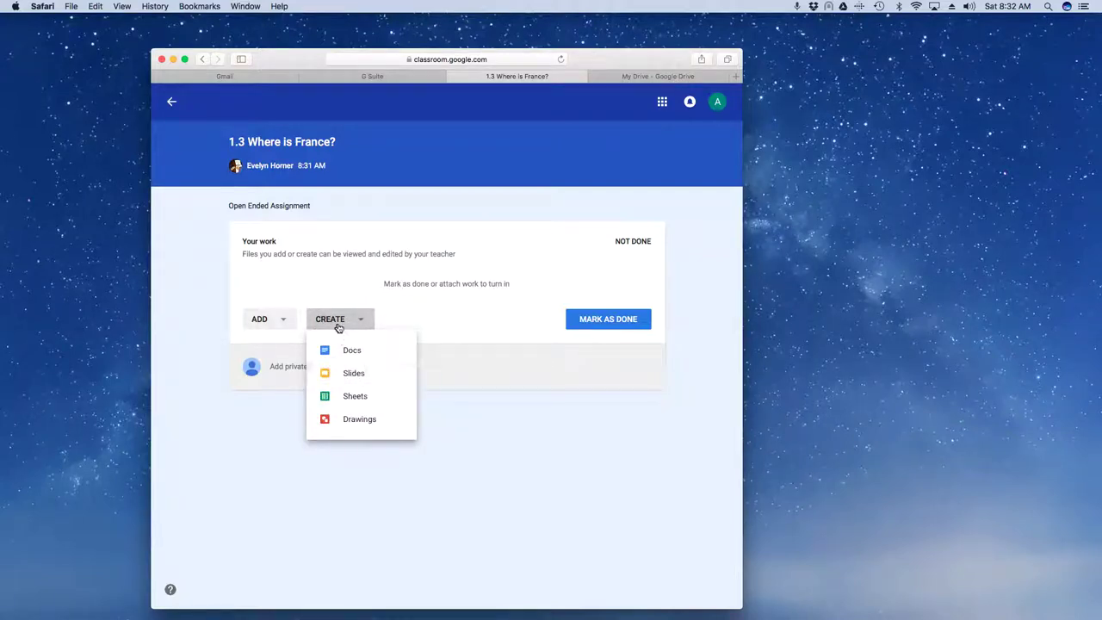
left_click(355, 374)
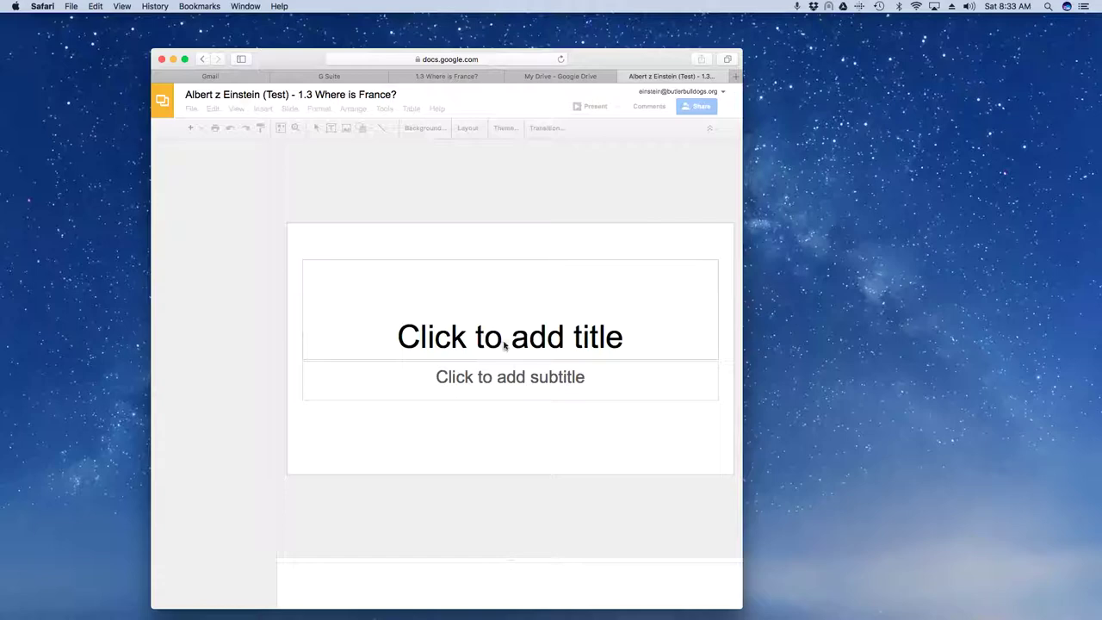
- Title the slide 'France is in Europe' and close the Slides file
left_click(503, 337)
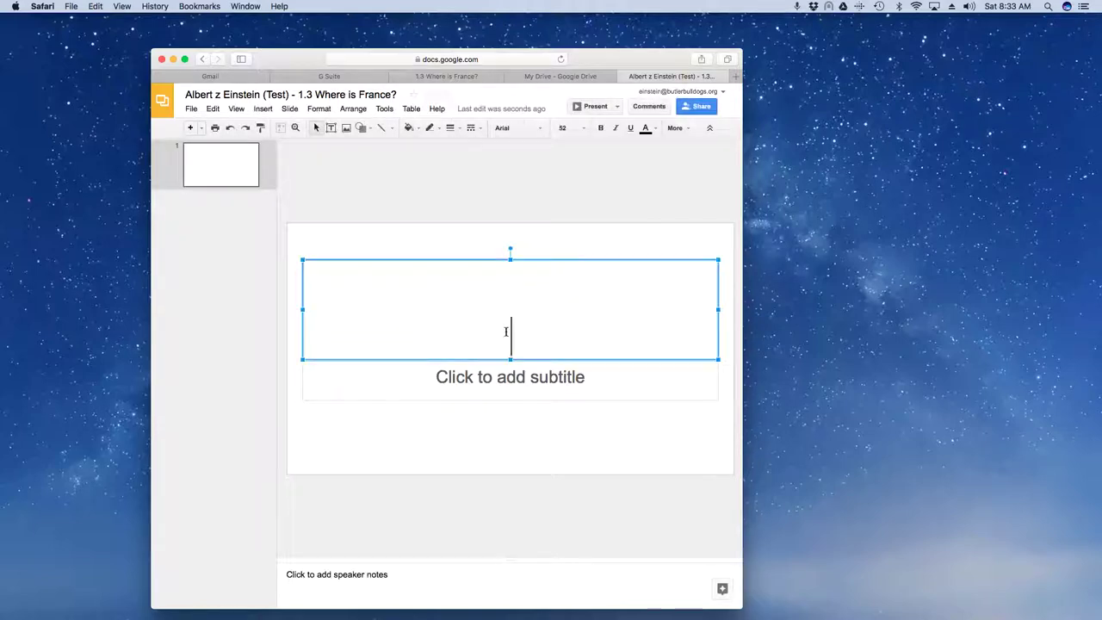
type("Franc")
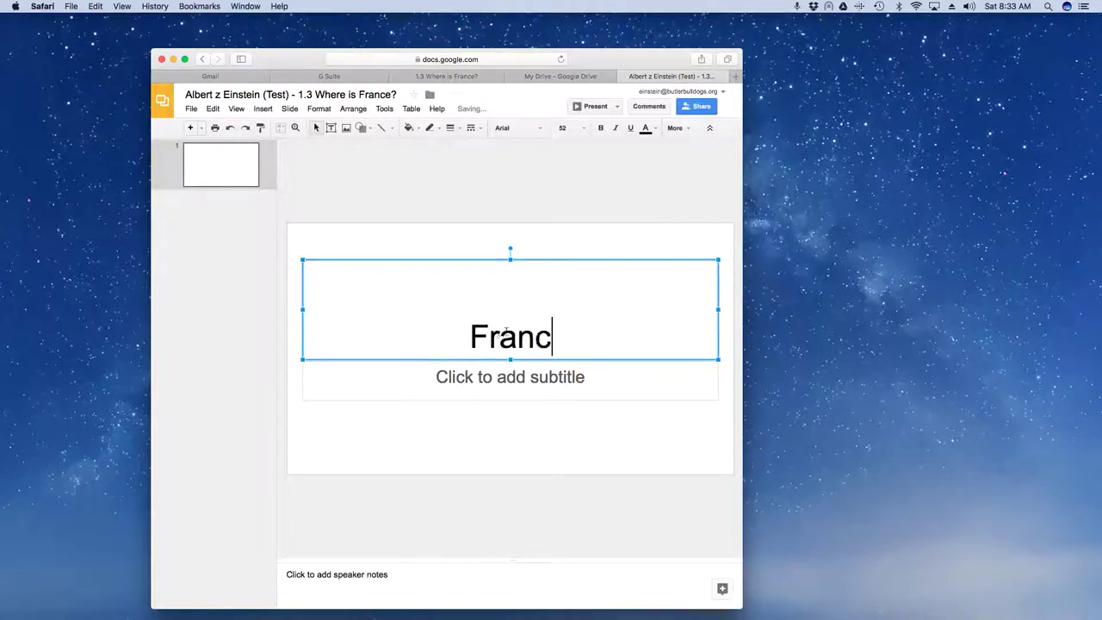
type("e is in Europe")
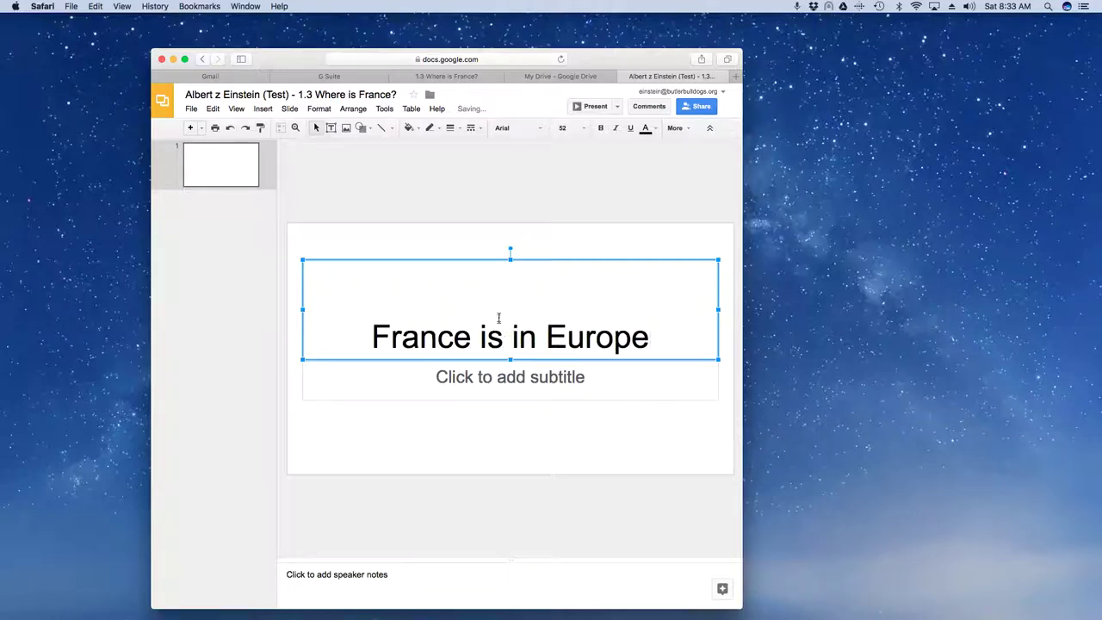
left_click(459, 188)
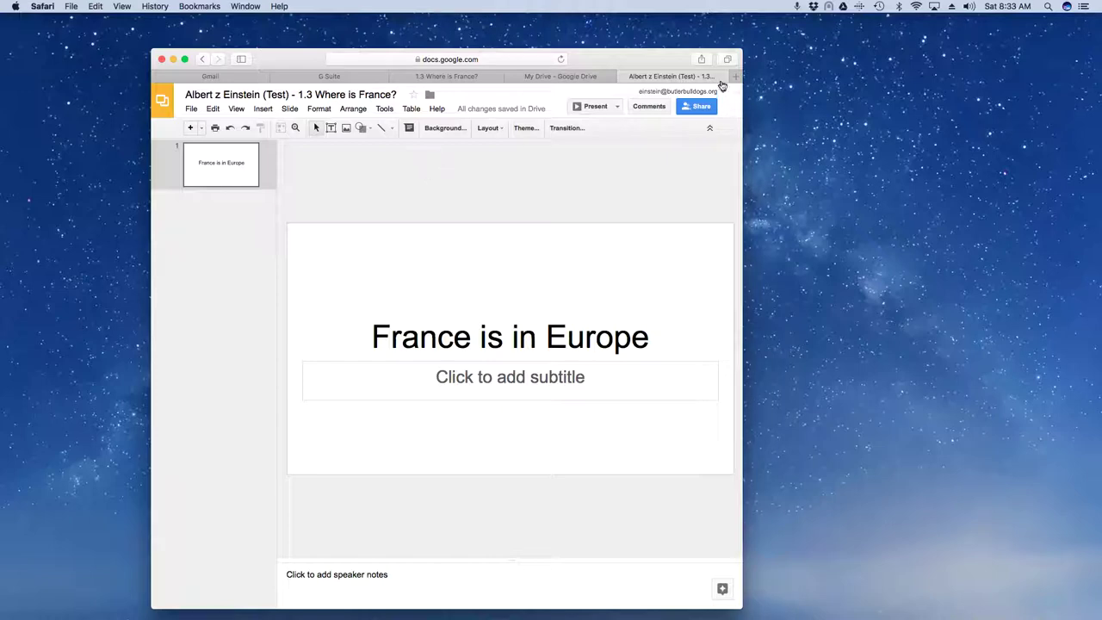
left_click(626, 77)
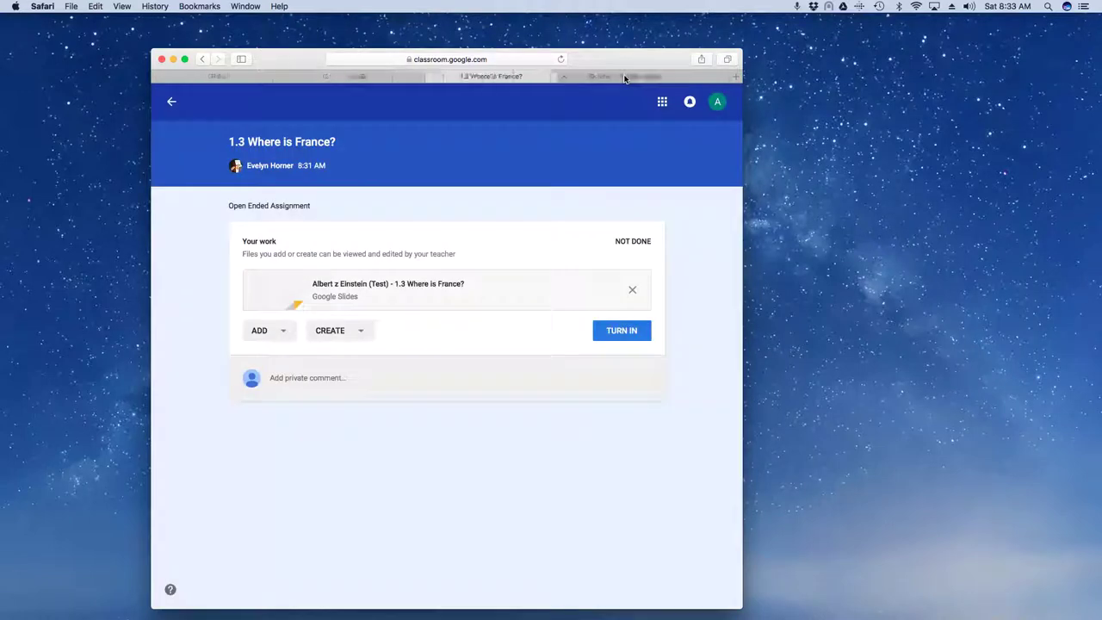
- Reopen 1.3 Where is France? from the stream and confirm TURN IN for the Slides answer
left_click(174, 103)
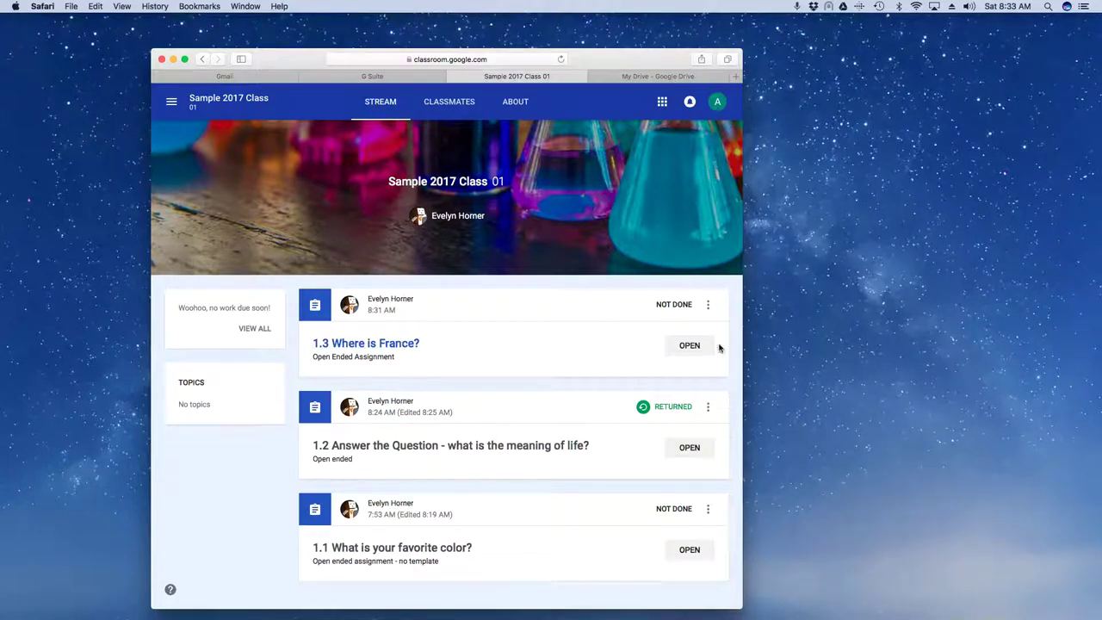
left_click(689, 347)
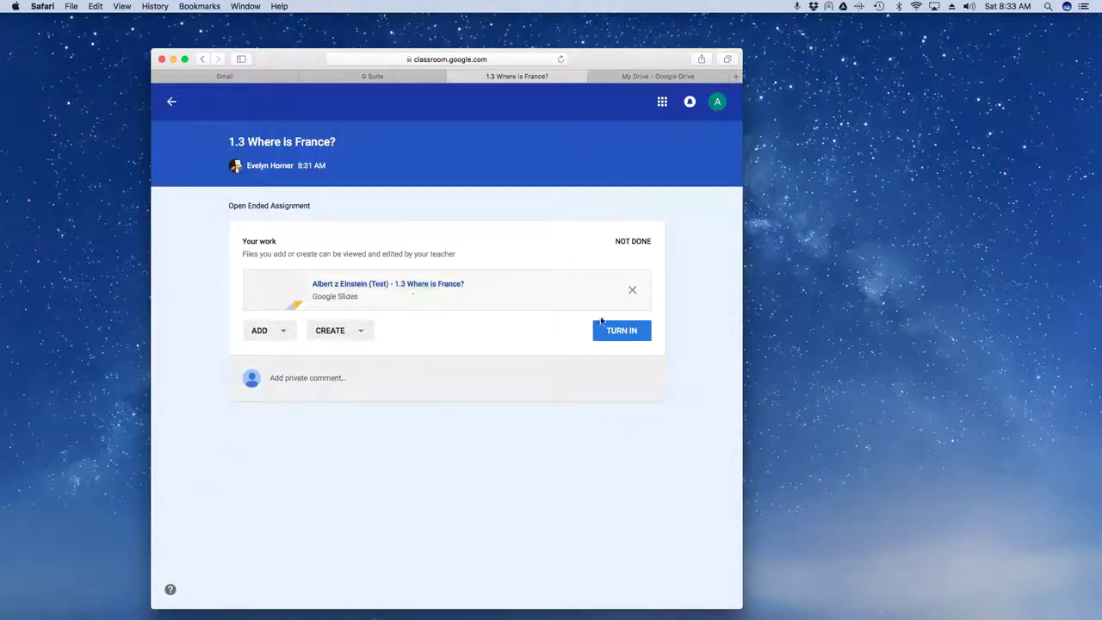
left_click(634, 335)
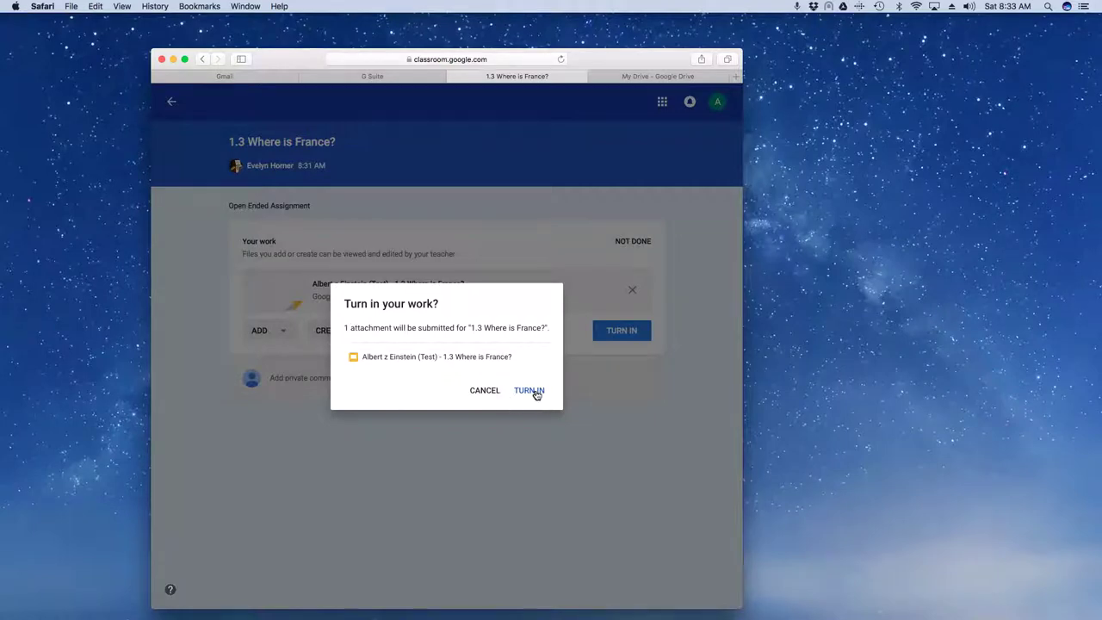
left_click(530, 390)
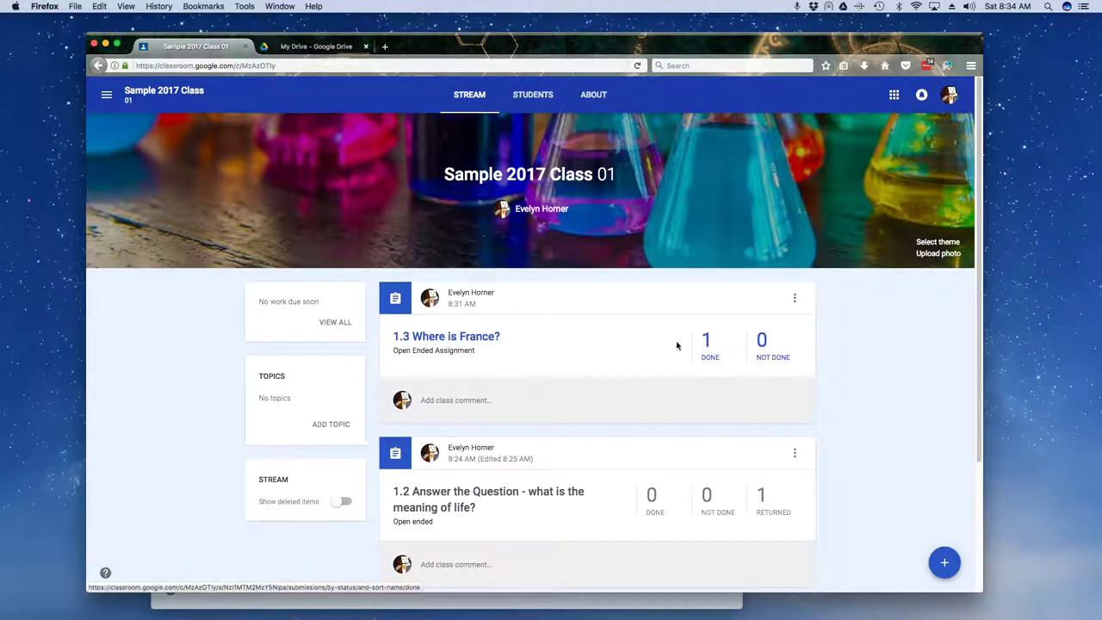
- Open the 1.3 student submissions and review the submitted Slides file
left_click(455, 336)
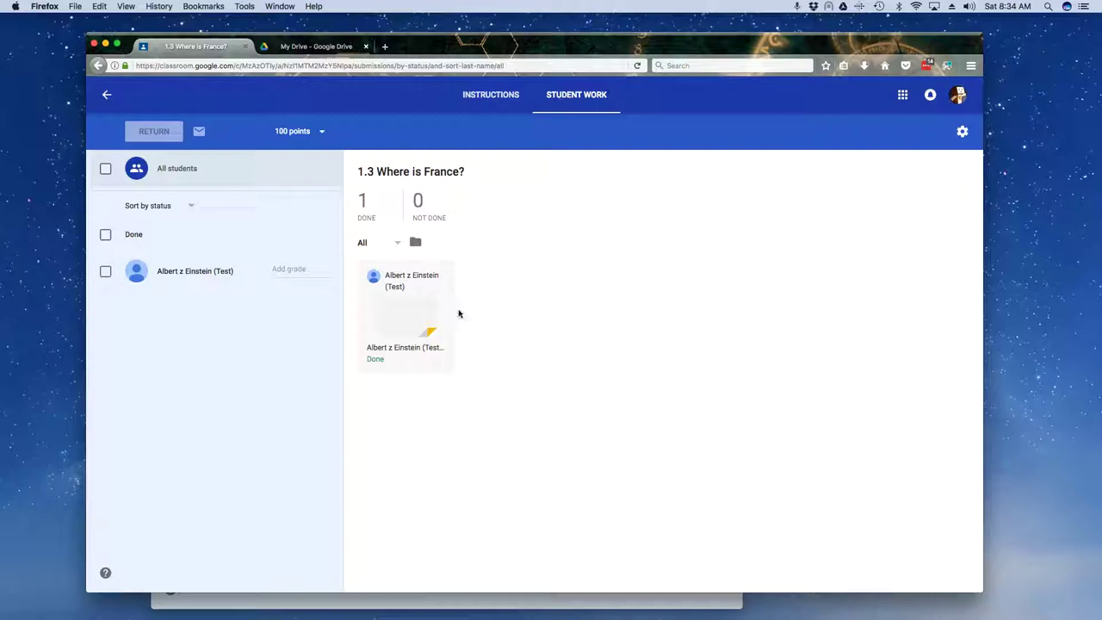
left_click(404, 327)
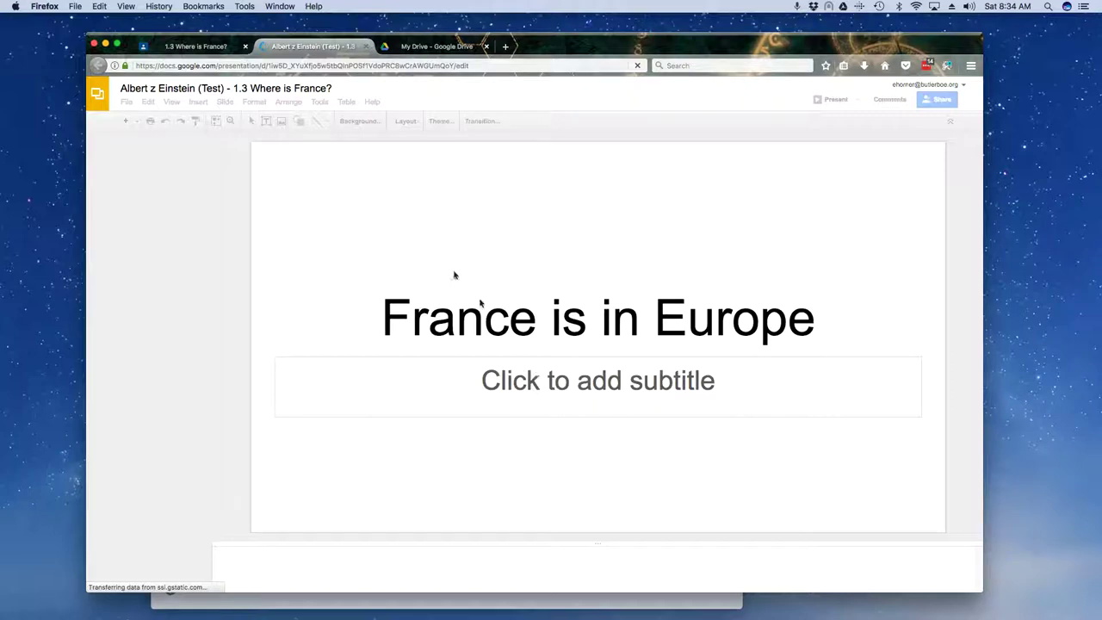
left_click(366, 47)
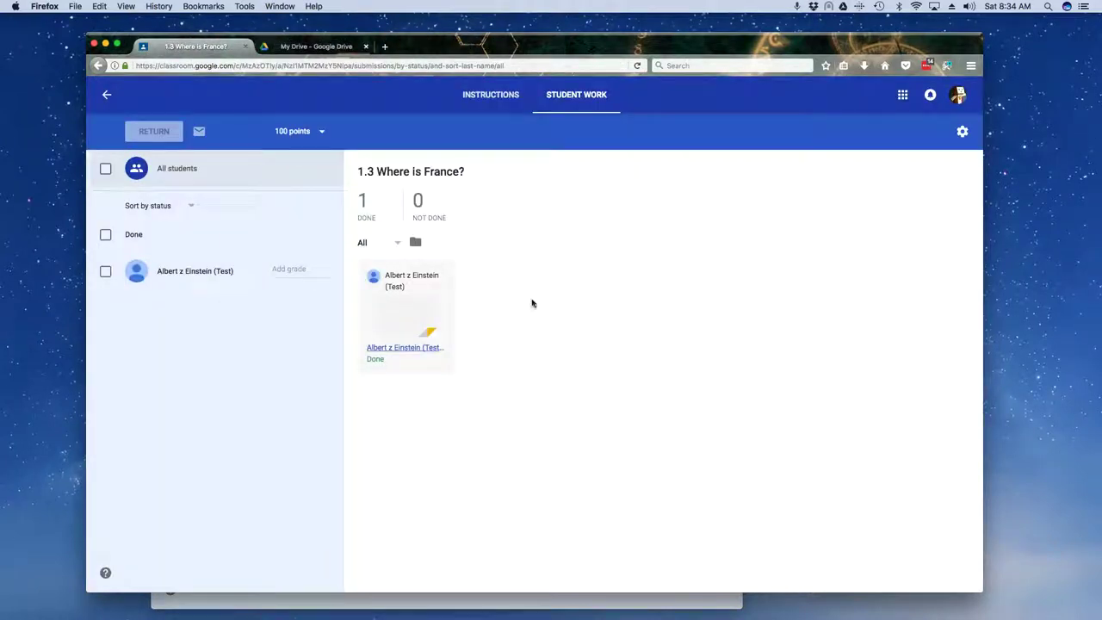
- Enter a grade of 100 and return the work to the student
left_click(277, 269)
type("100")
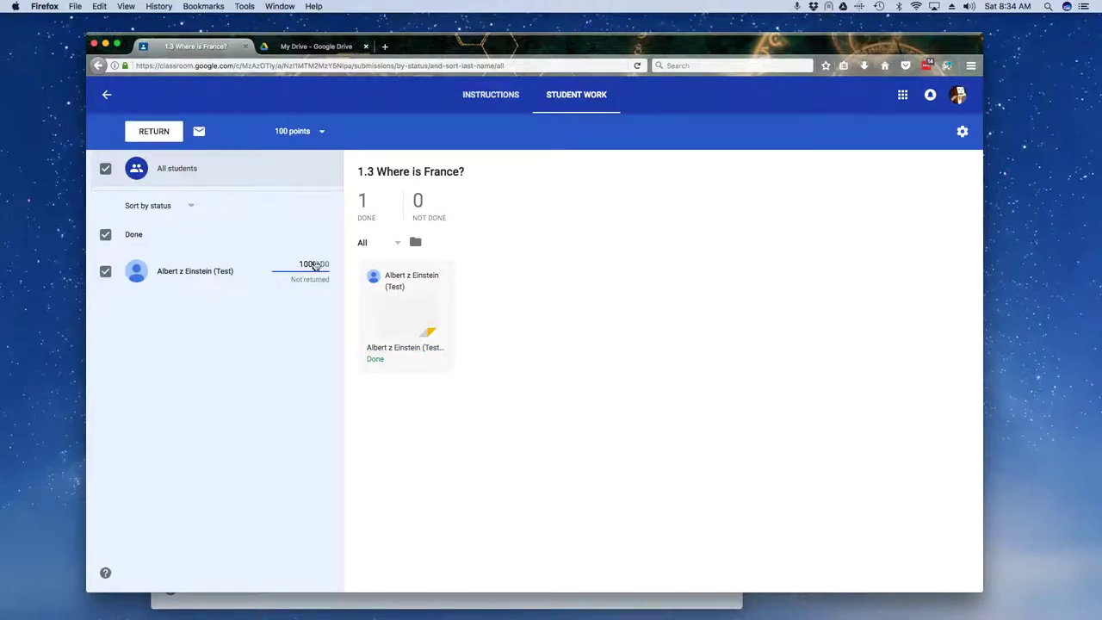
left_click(155, 132)
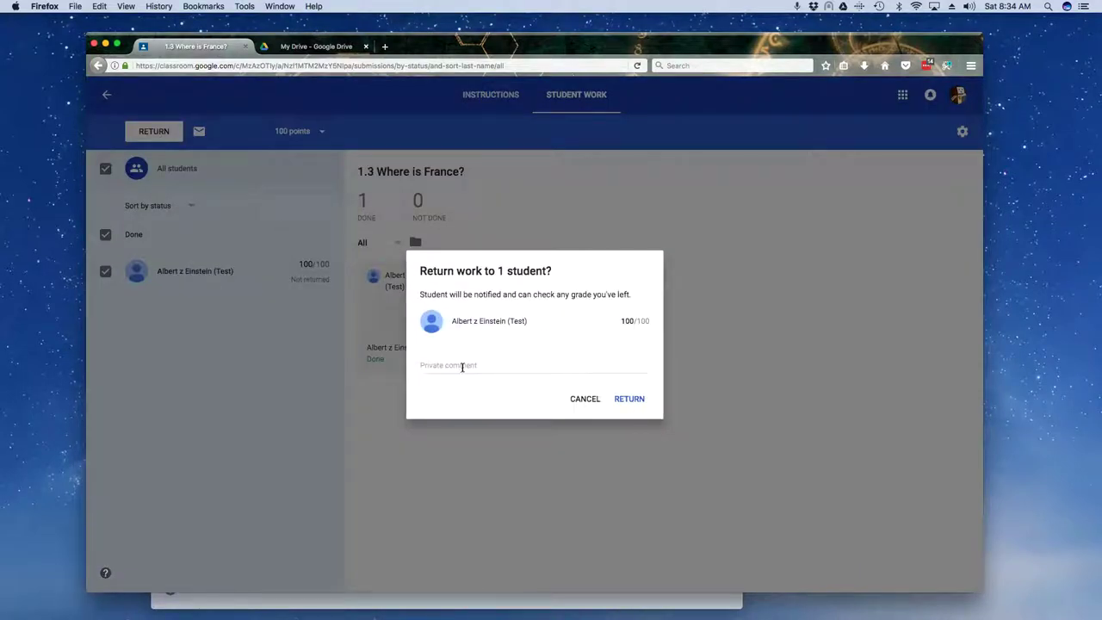
left_click(632, 401)
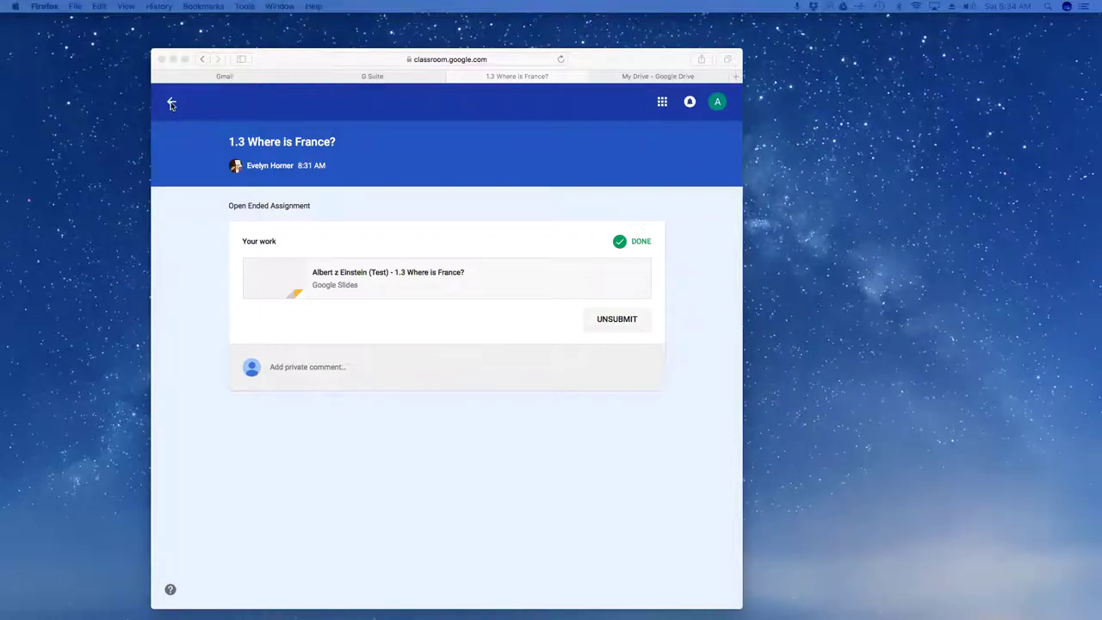
- Reload the student's stream and open 1.3 Where is France? to check its 100/100 grade
left_click(171, 101)
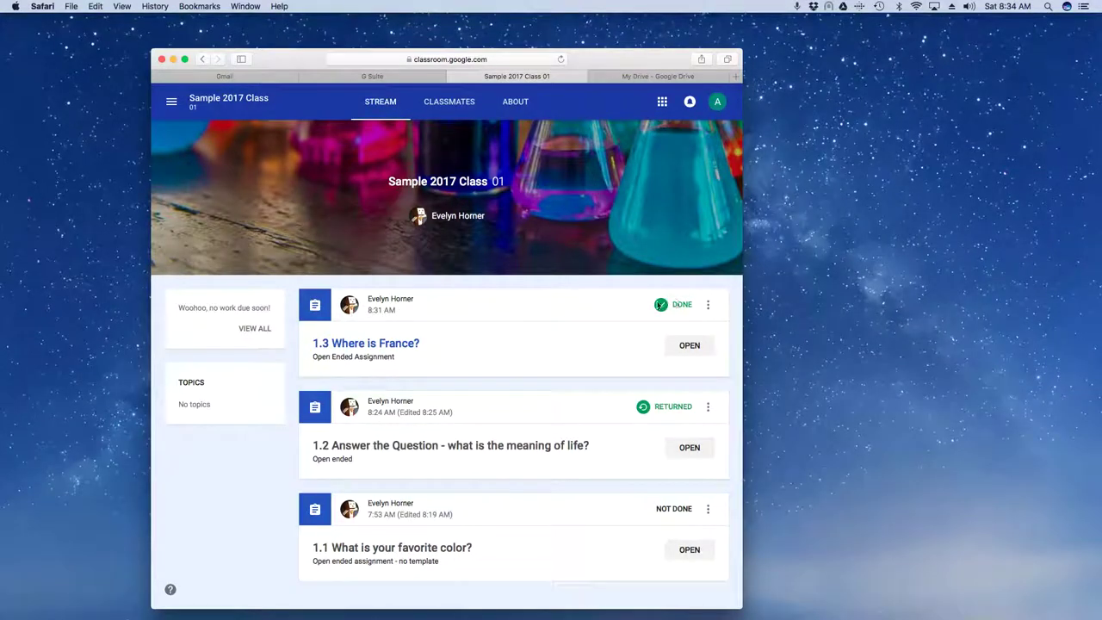
right_click(175, 484)
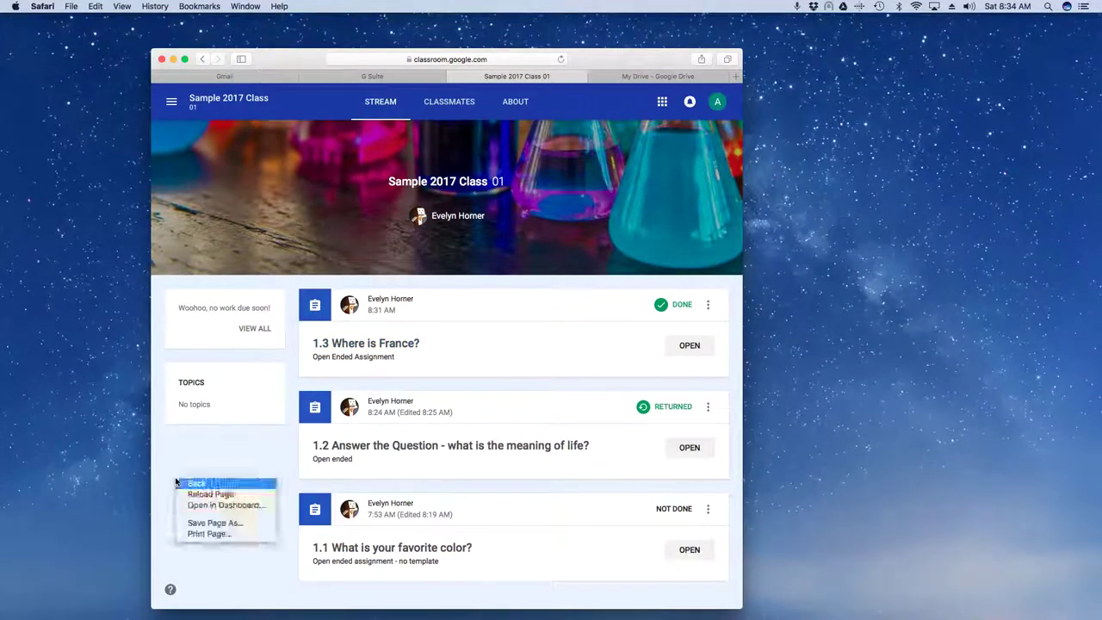
left_click(215, 495)
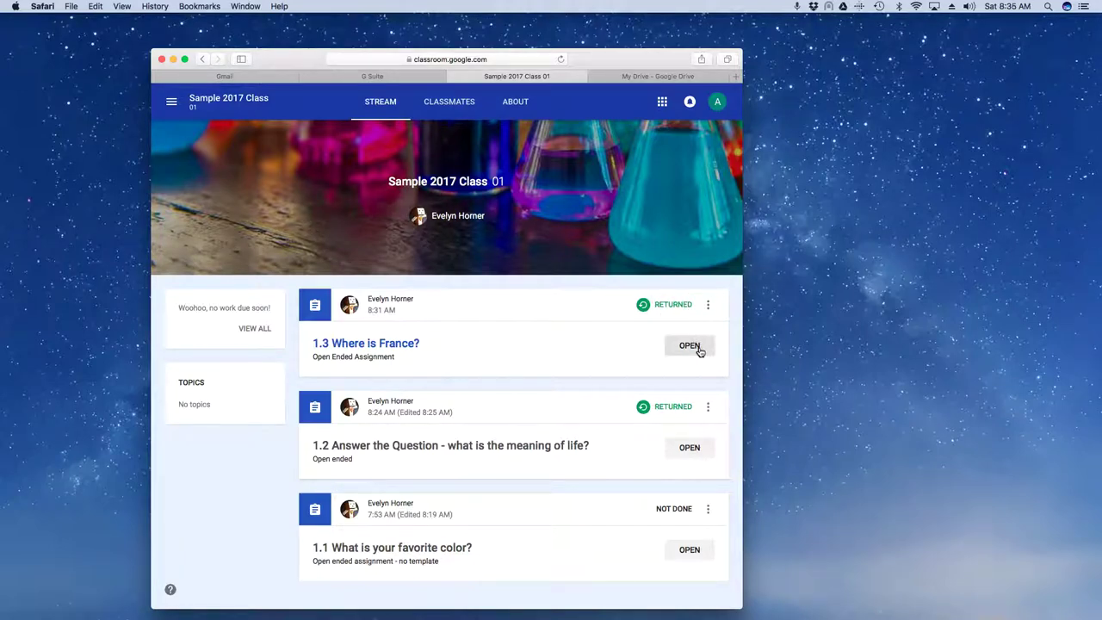
left_click(367, 346)
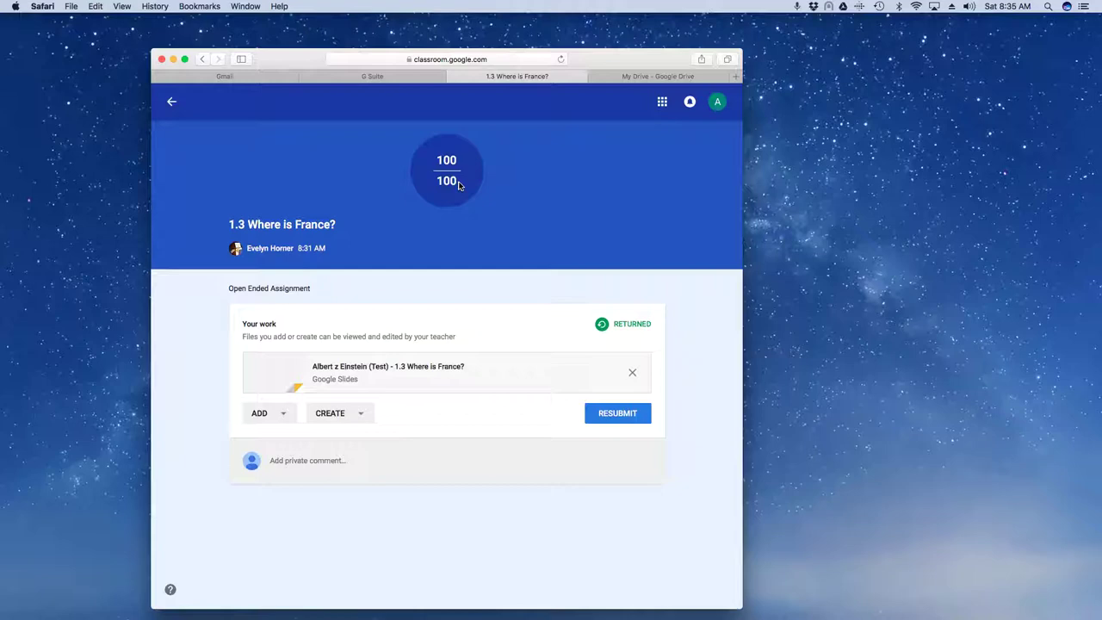
left_click(172, 103)
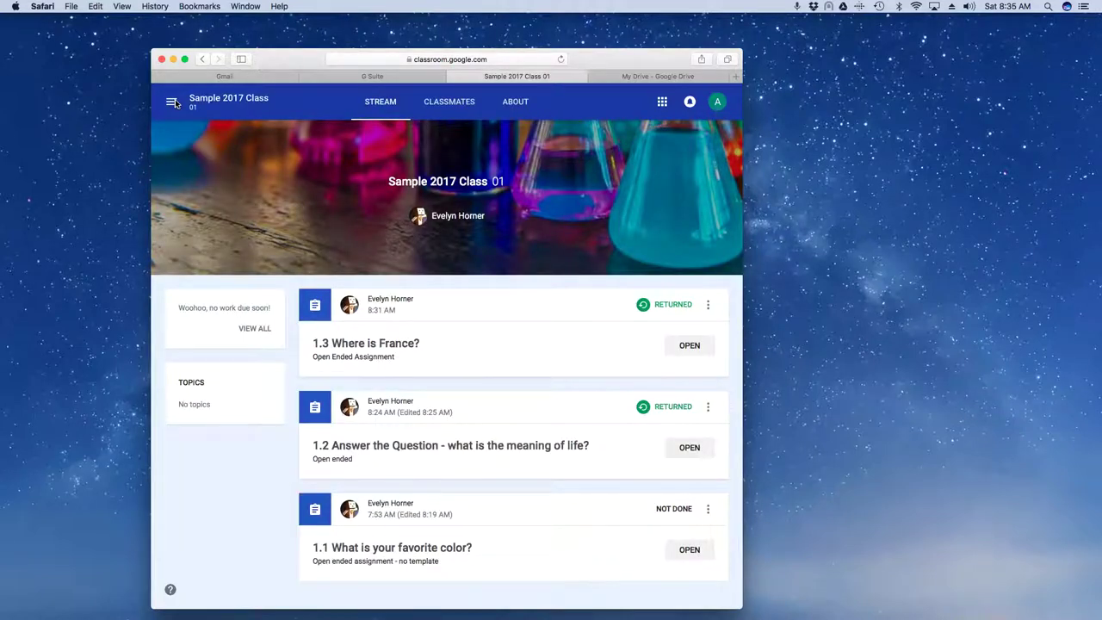